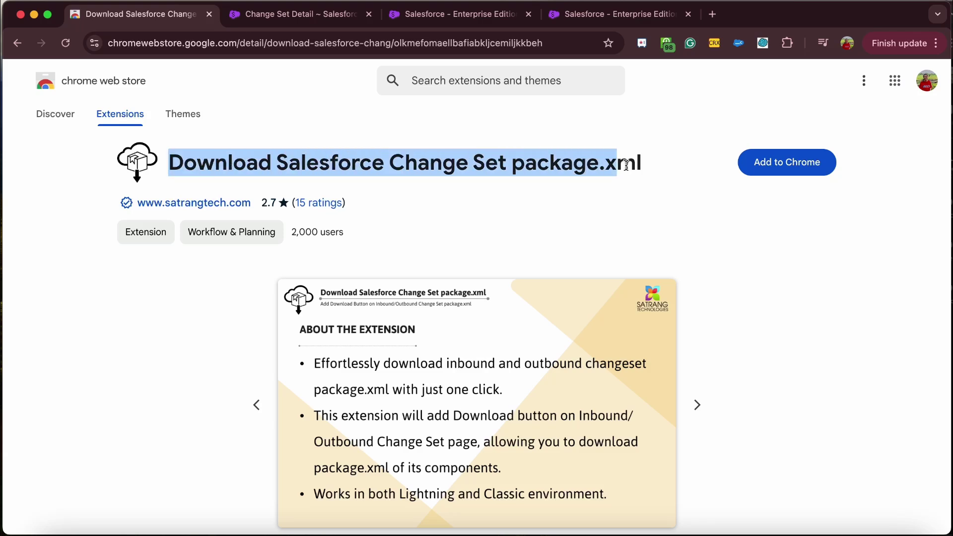
# - Add the Download Salesforce Change Set package.xml extension to Chrome and go back to the change set detail page
pyautogui.click(488, 189)
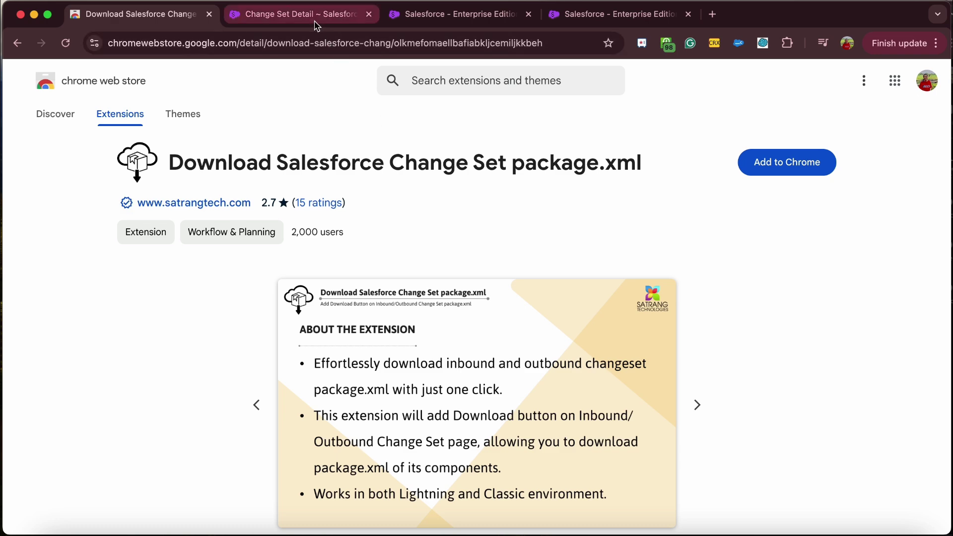
pyautogui.click(298, 14)
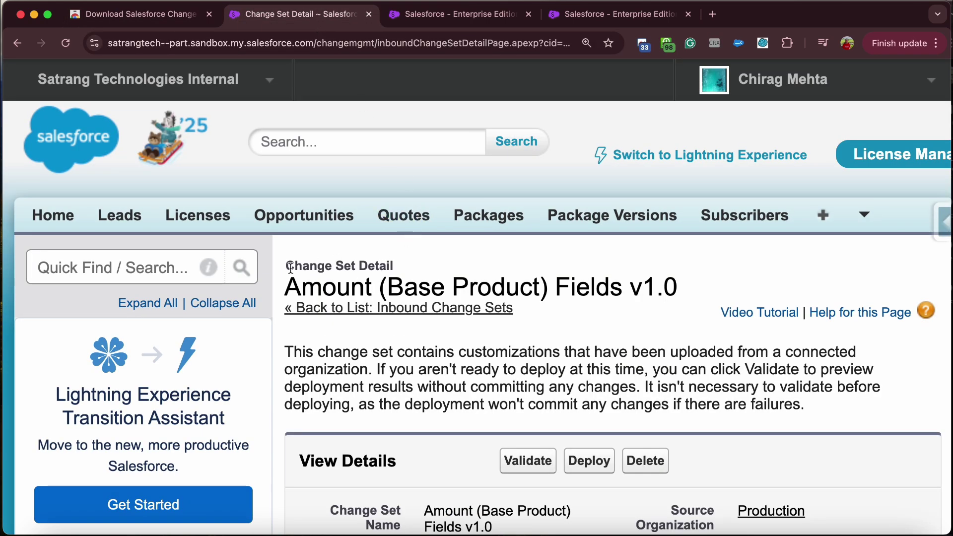
pyautogui.moveTo(286, 266); pyautogui.dragTo(389, 268)
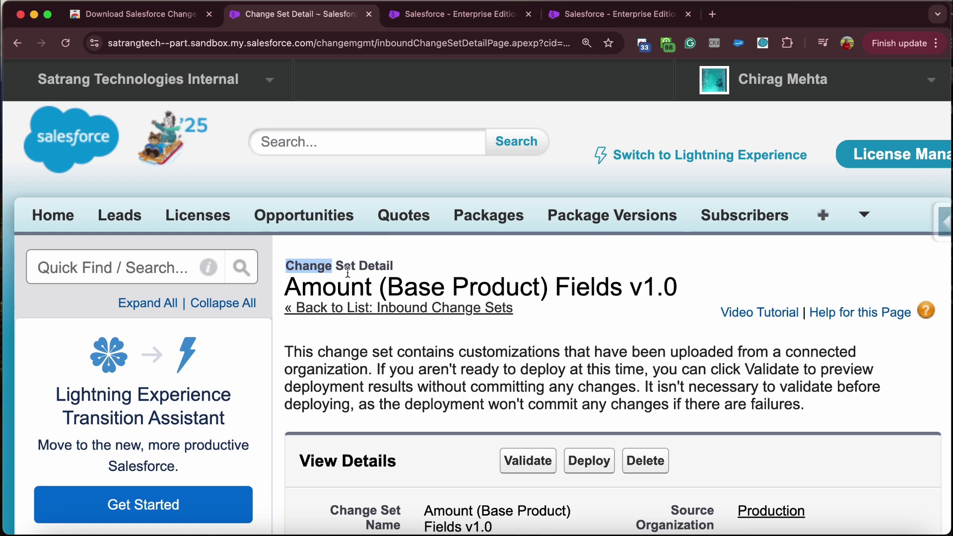
pyautogui.click(410, 267)
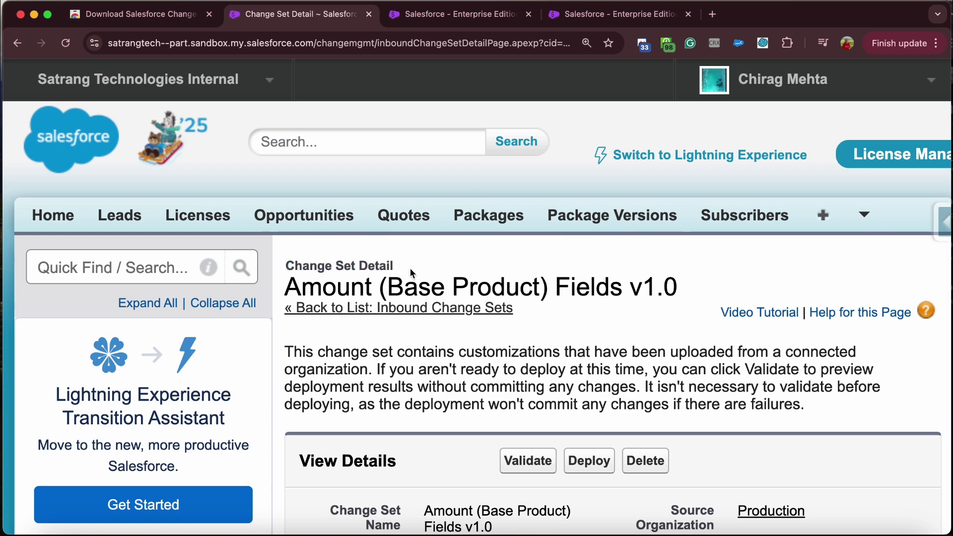
pyautogui.click(140, 14)
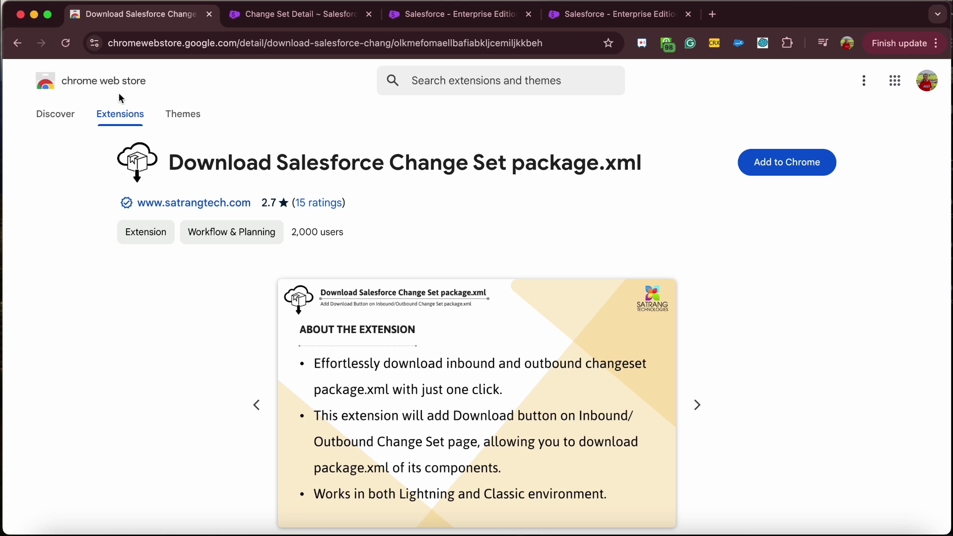
pyautogui.click(786, 171)
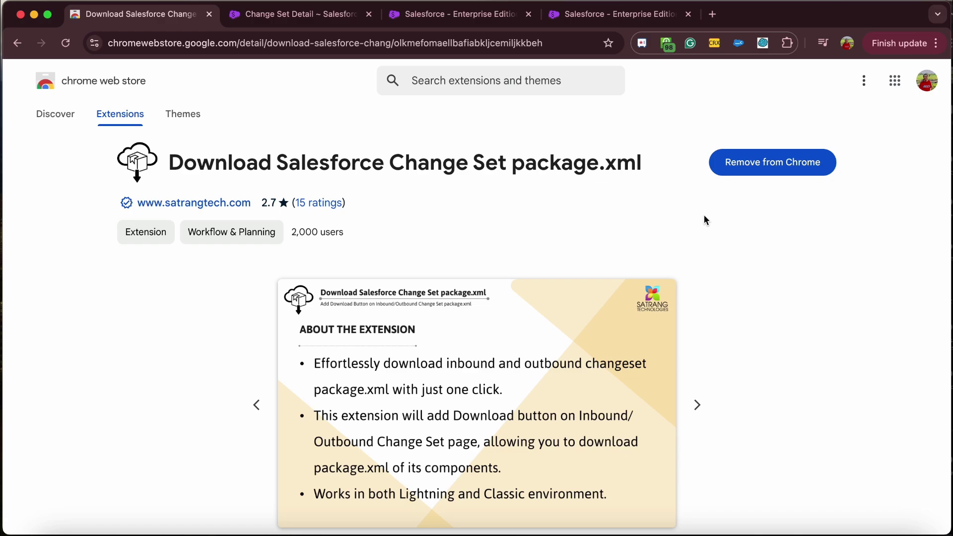
pyautogui.click(297, 13)
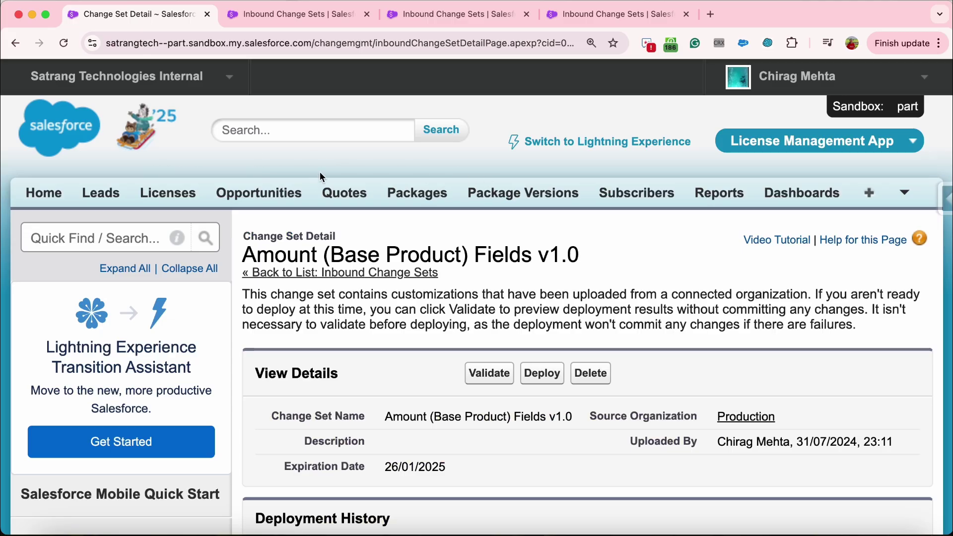
# - Reload the inbound change set page and download the Amount (Base Product) Fields v1.0 package.xml
pyautogui.click(298, 13)
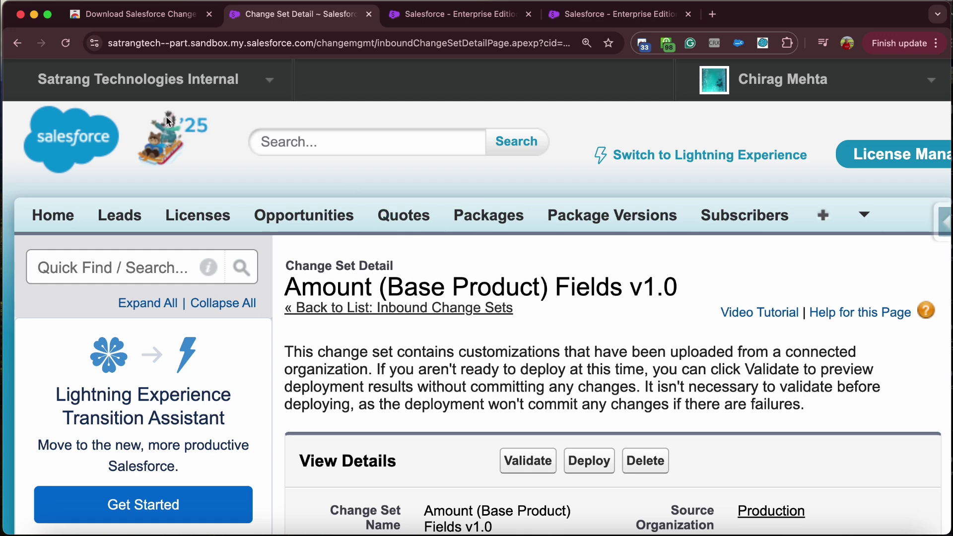
pyautogui.click(66, 43)
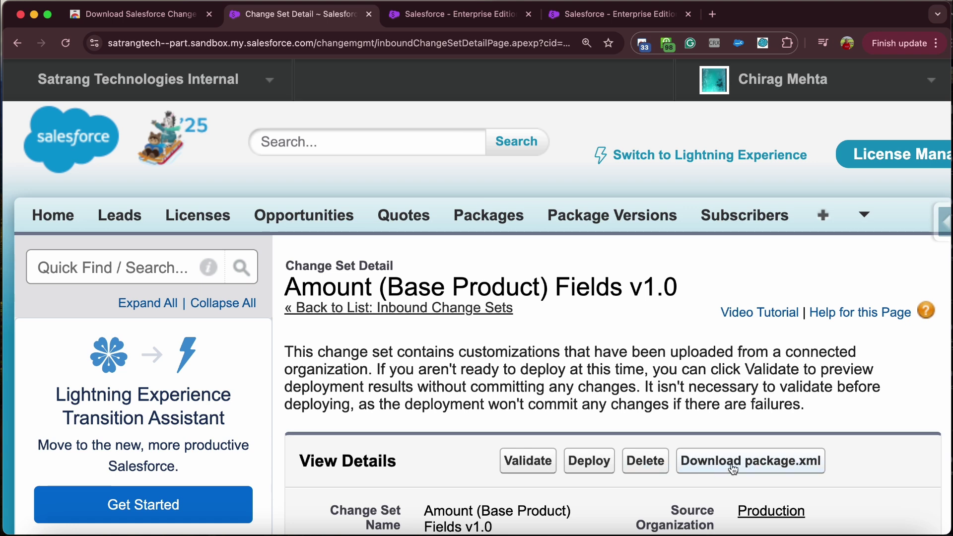
pyautogui.click(767, 462)
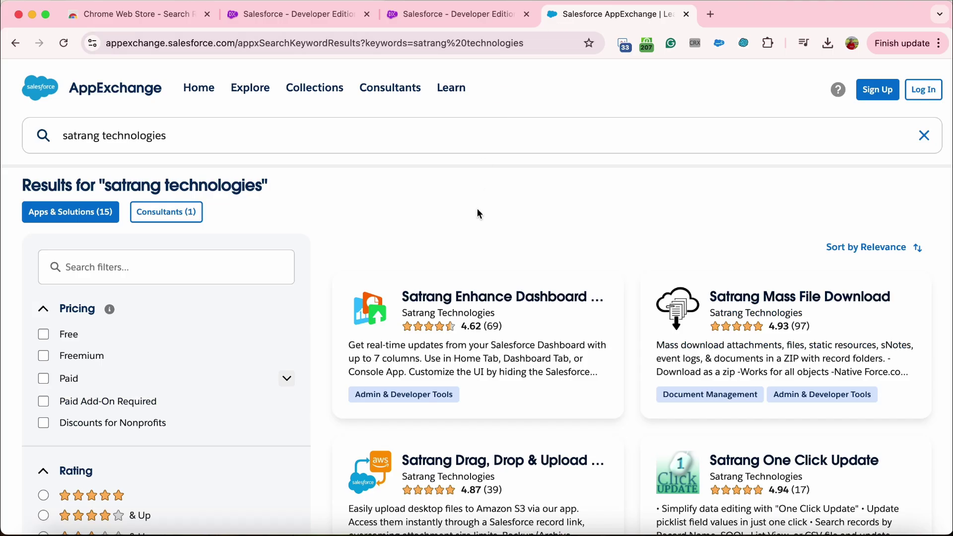
pyautogui.scroll(-5, 477, 208)
pyautogui.scroll(-5, 477, 209)
pyautogui.scroll(-4, 477, 213)
pyautogui.scroll(-3, 477, 209)
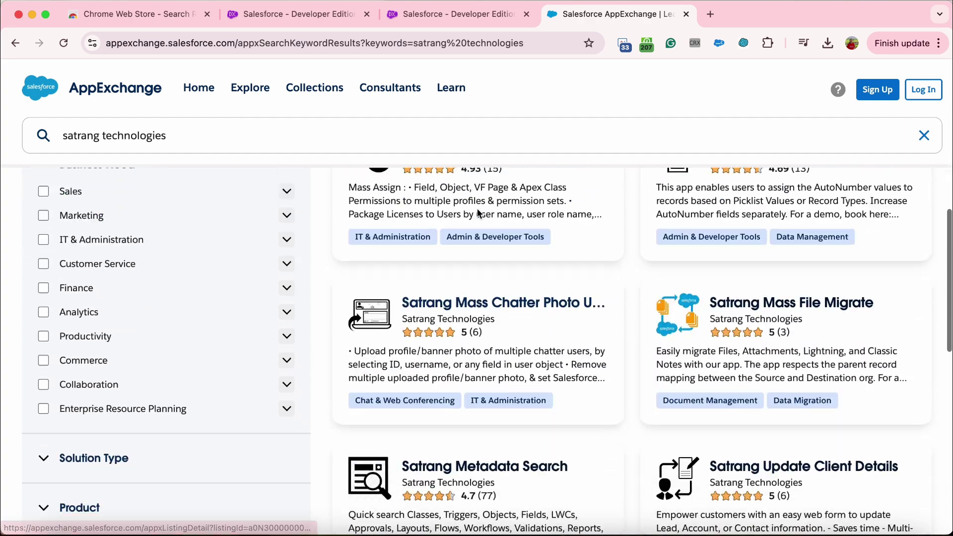
pyautogui.scroll(3, 476, 208)
pyautogui.scroll(6, 441, 197)
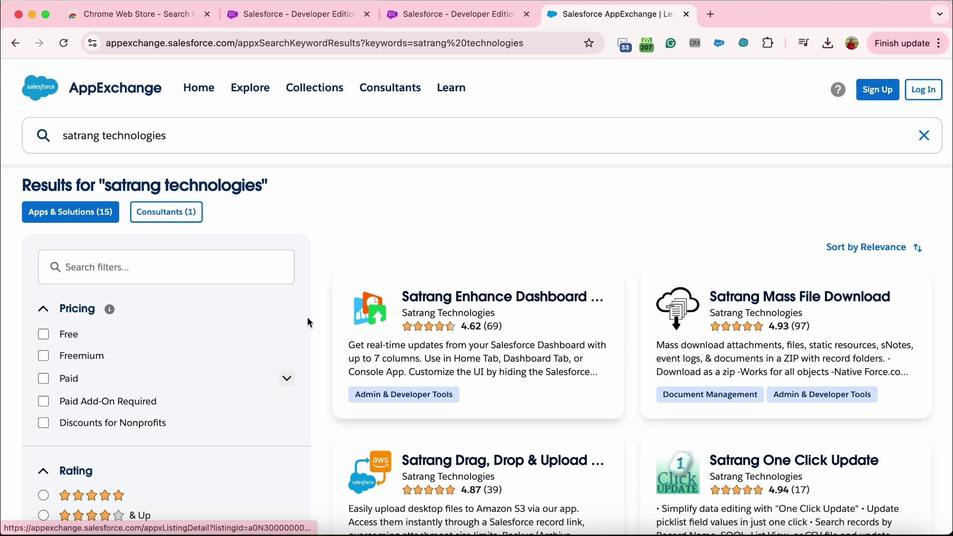
# - Rerun the AppExchange search for 'satrang technologies' to list the company's 15 apps
pyautogui.click(66, 136)
pyautogui.moveTo(64, 136); pyautogui.dragTo(179, 135)
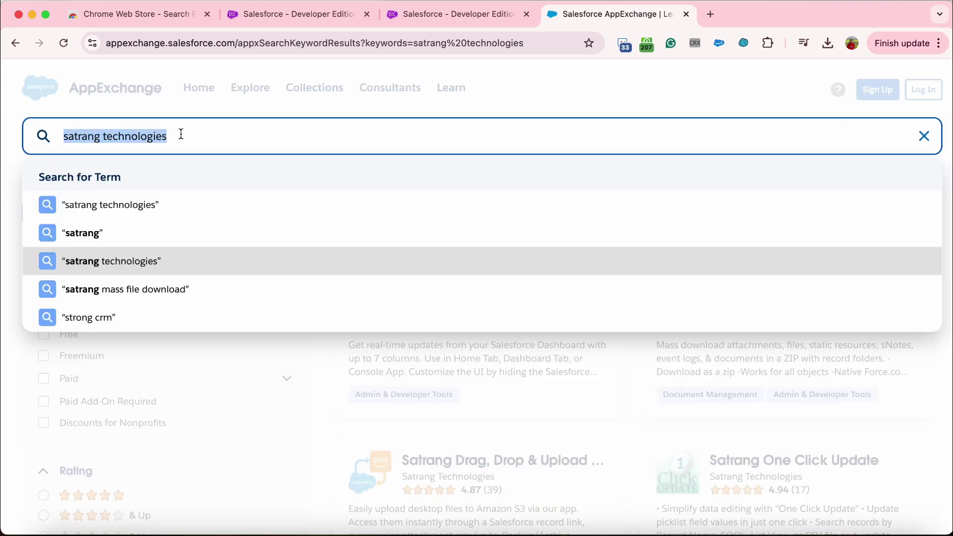
pyautogui.click(64, 136)
pyautogui.click(215, 99)
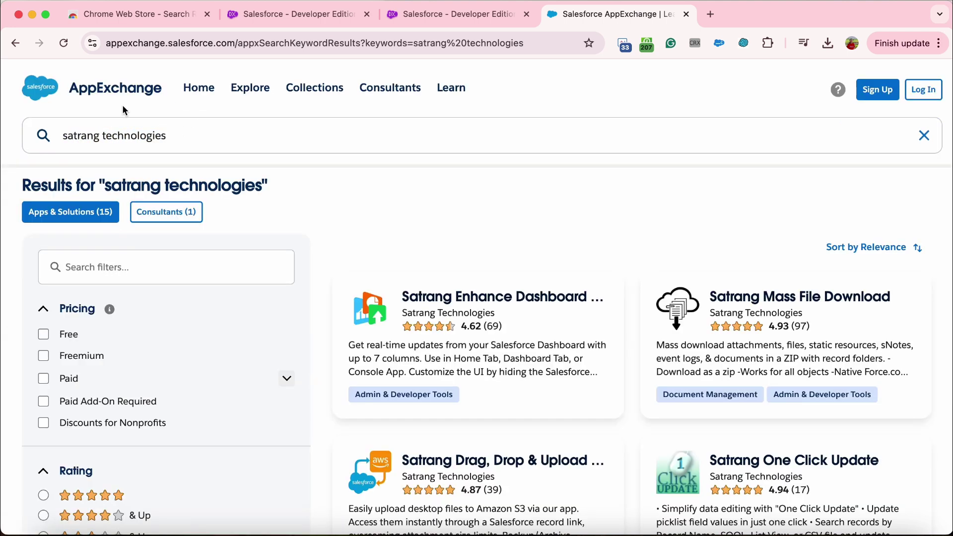
pyautogui.scroll(-3, 489, 308)
pyautogui.scroll(-3, 489, 308)
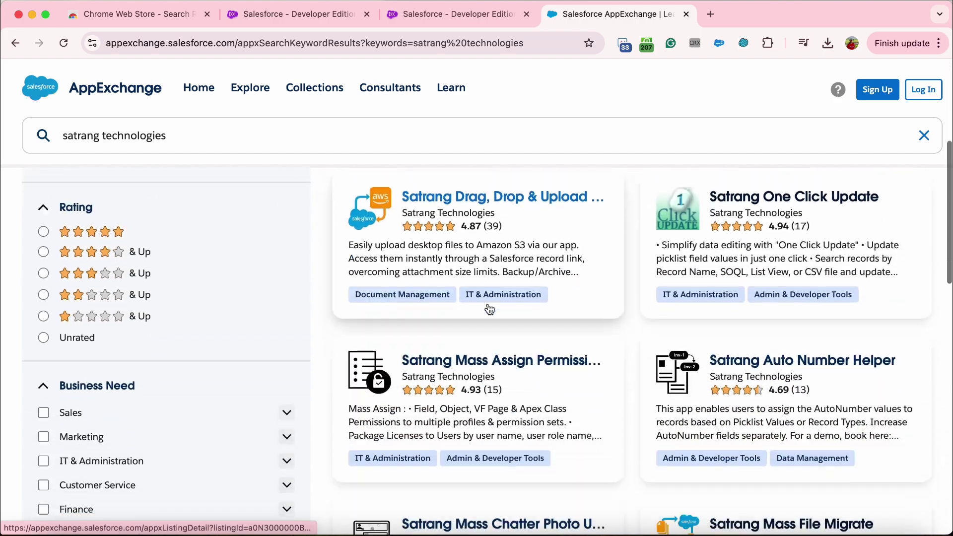